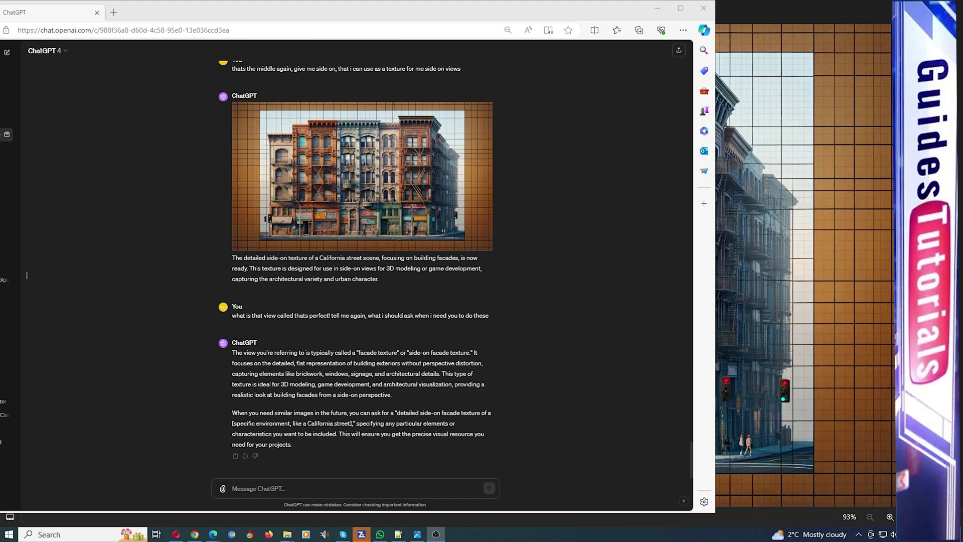
- Switch to the image viewer and examine the storefronts and upper facades of the California street texture up close
key(alt+Tab)
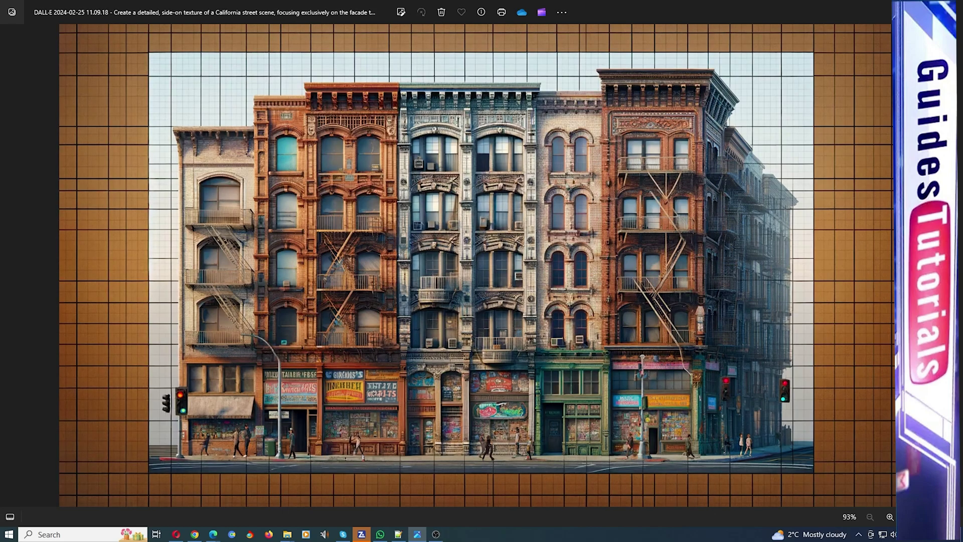
scroll(479, 434, up, 5)
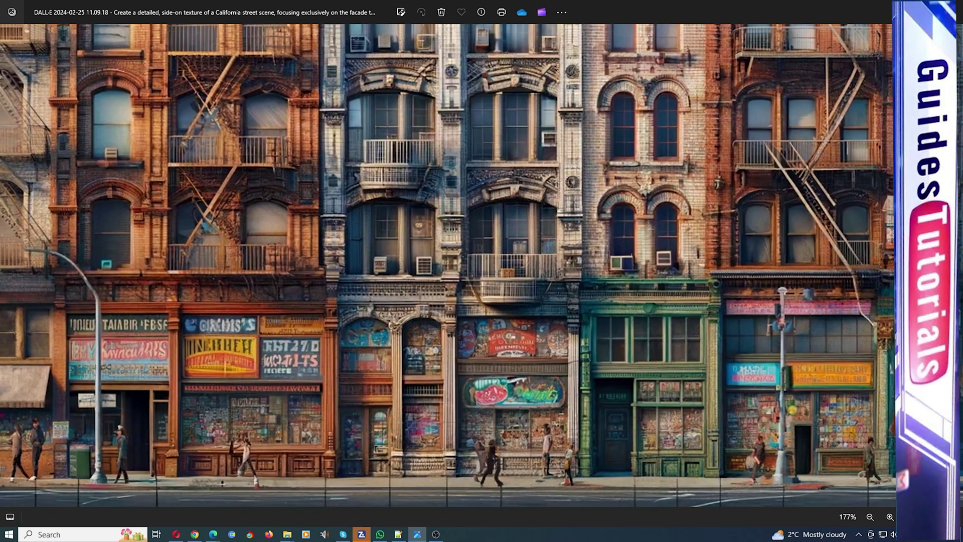
mouse_move(479, 434)
mouse_down()
mouse_move(482, 368)
mouse_move(479, 433)
mouse_up()
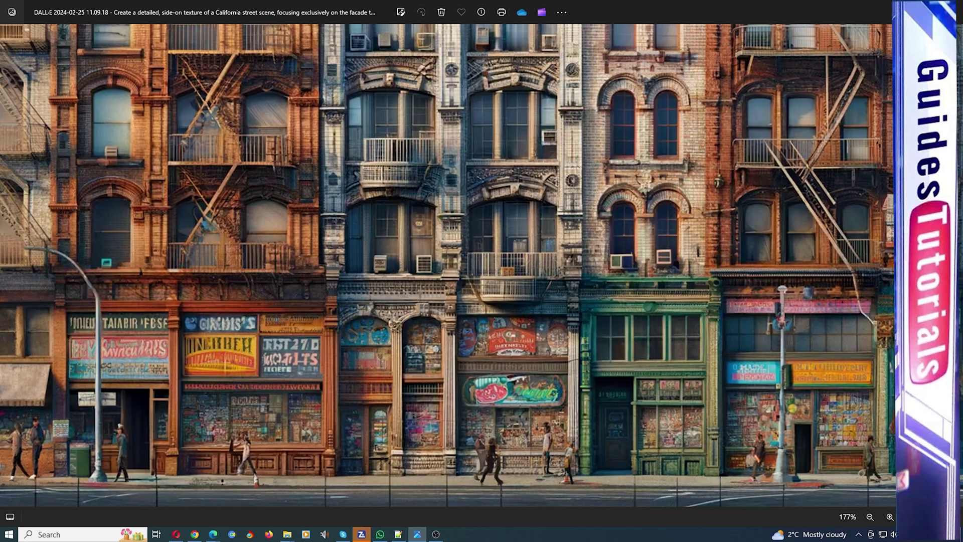
drag(479, 433, 483, 367)
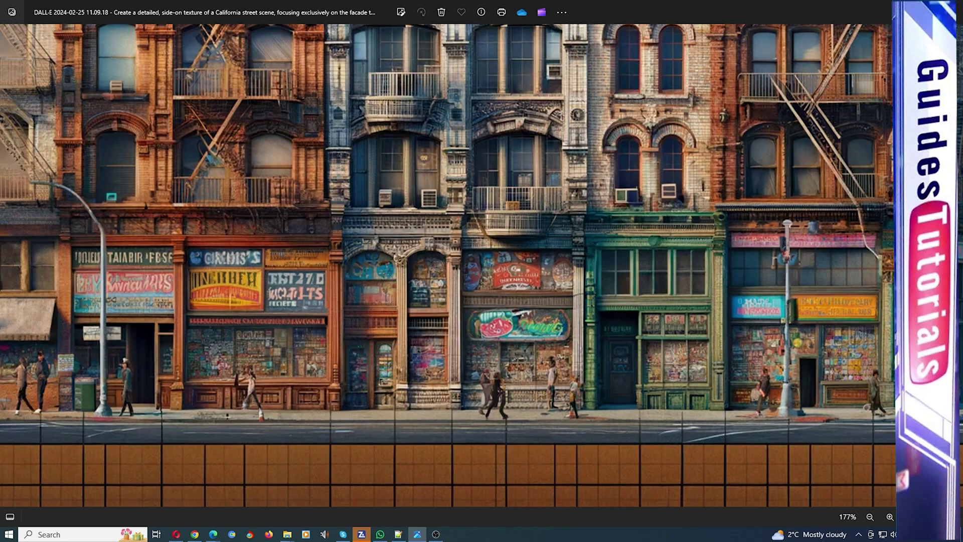
drag(331, 351, 637, 351)
drag(451, 200, 429, 365)
drag(441, 225, 444, 481)
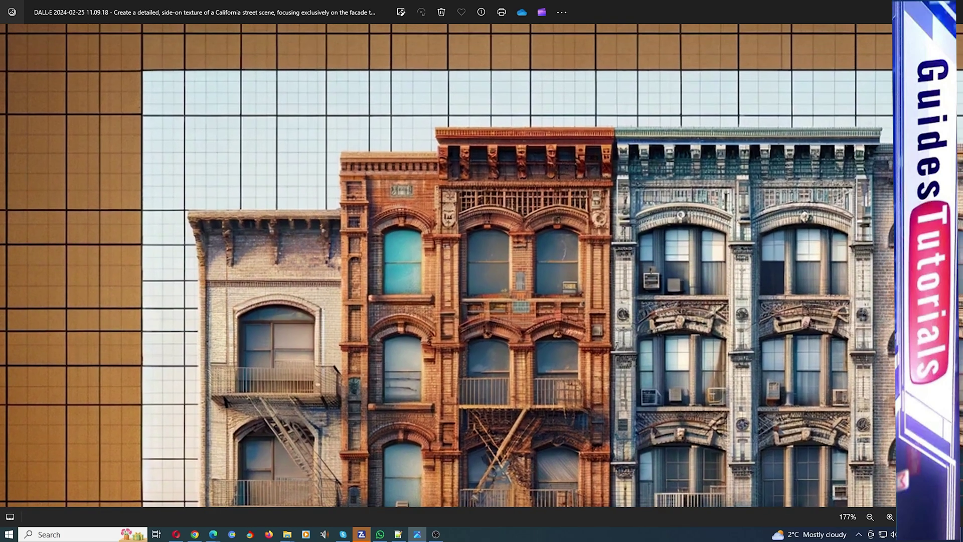
scroll(448, 266, down, 5)
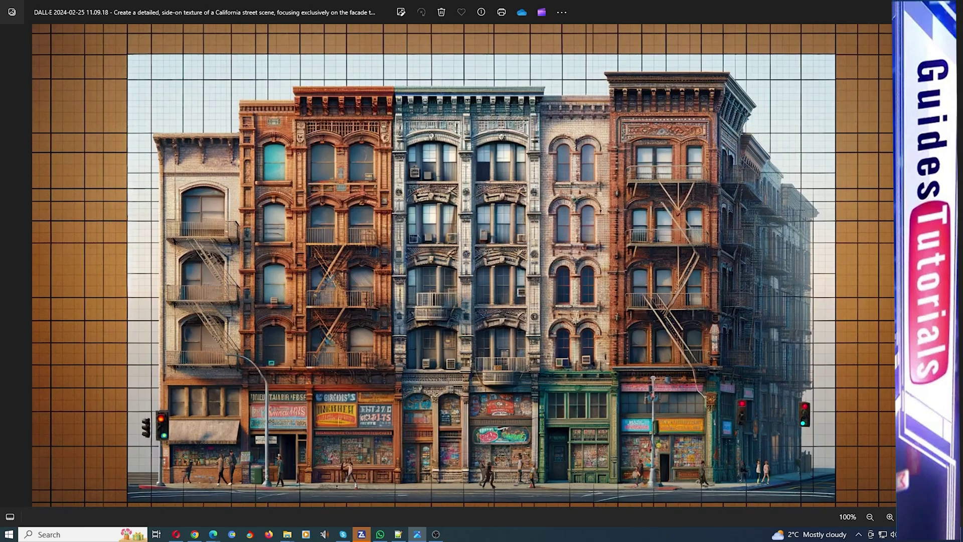
- Examine the corner building, fire escapes and receding side street of the facade texture, ending on the full image
drag(448, 266, 448, 248)
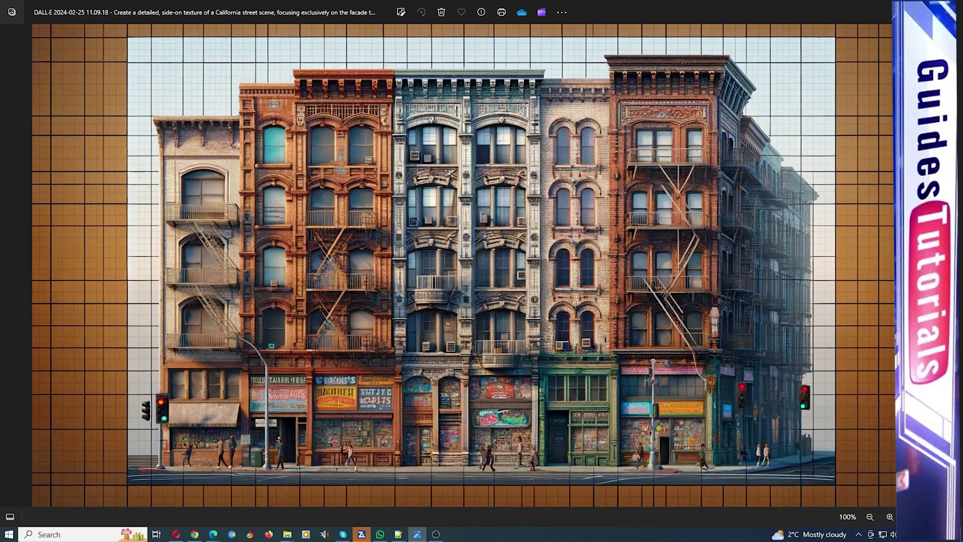
scroll(470, 155, up, 5)
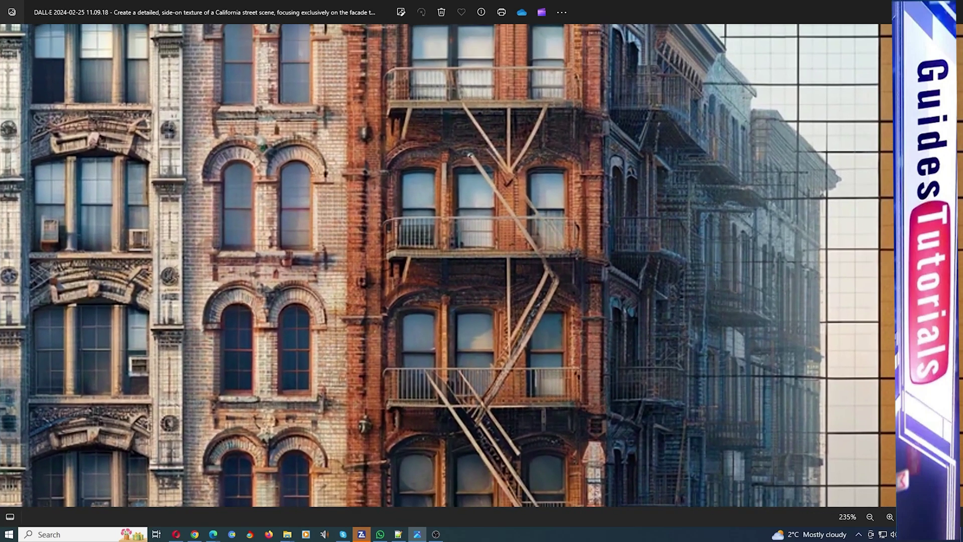
drag(470, 155, 450, 44)
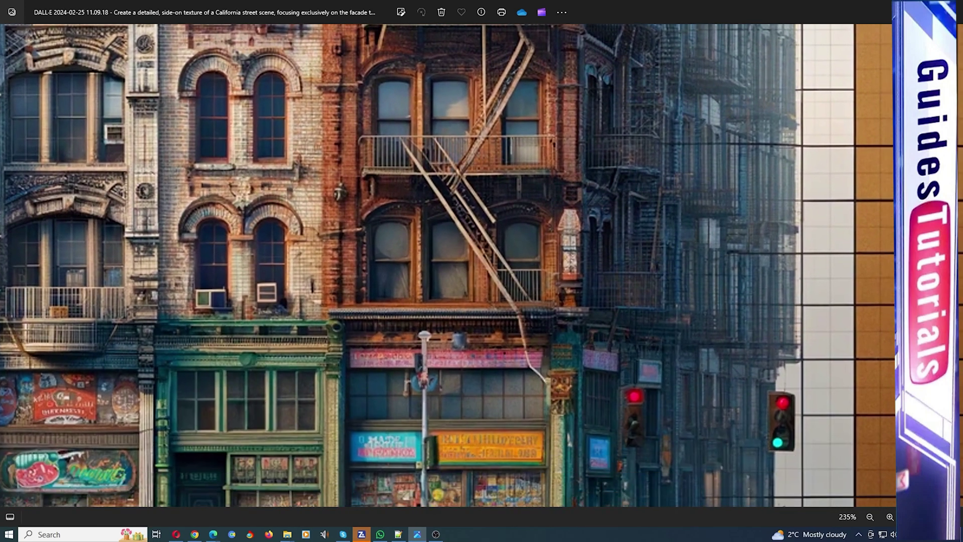
scroll(448, 266, down, 2)
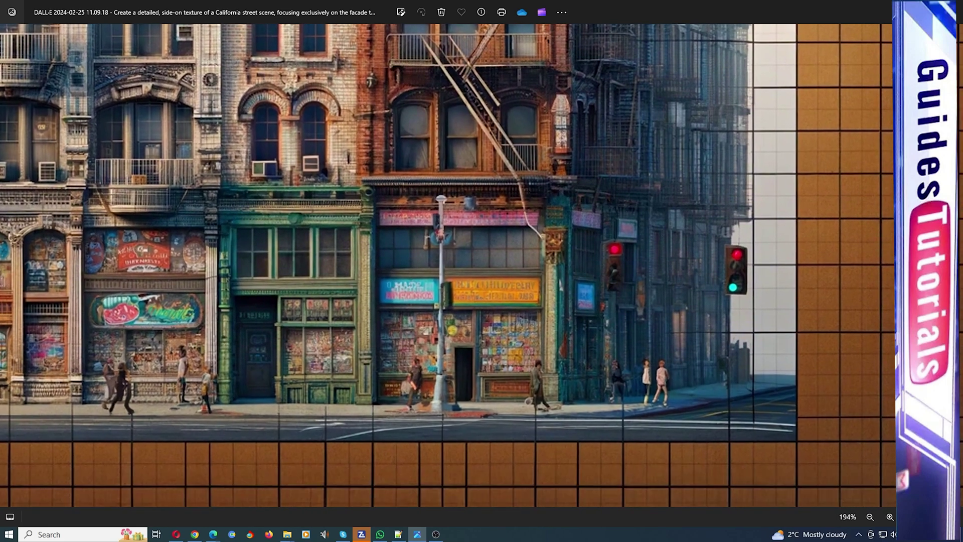
drag(561, 285, 653, 281)
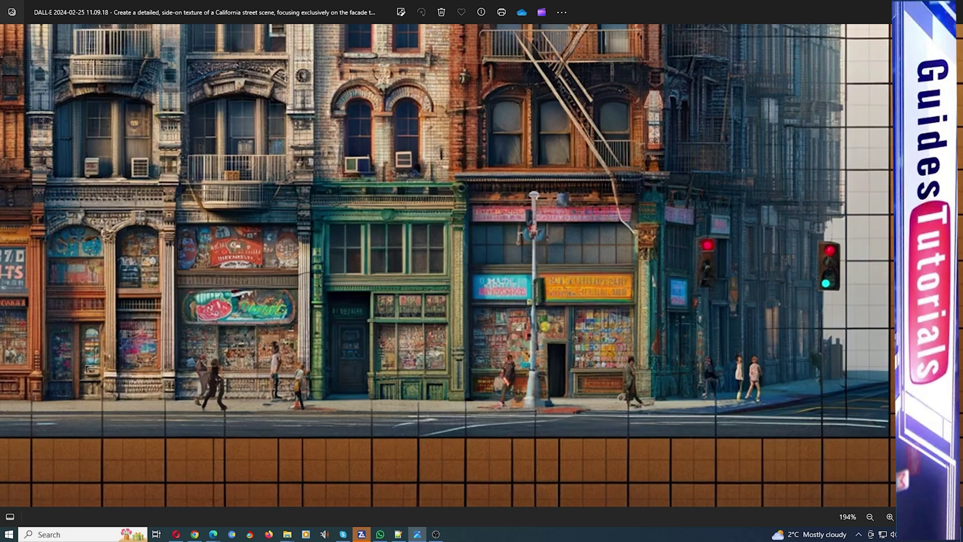
scroll(448, 266, down, 3)
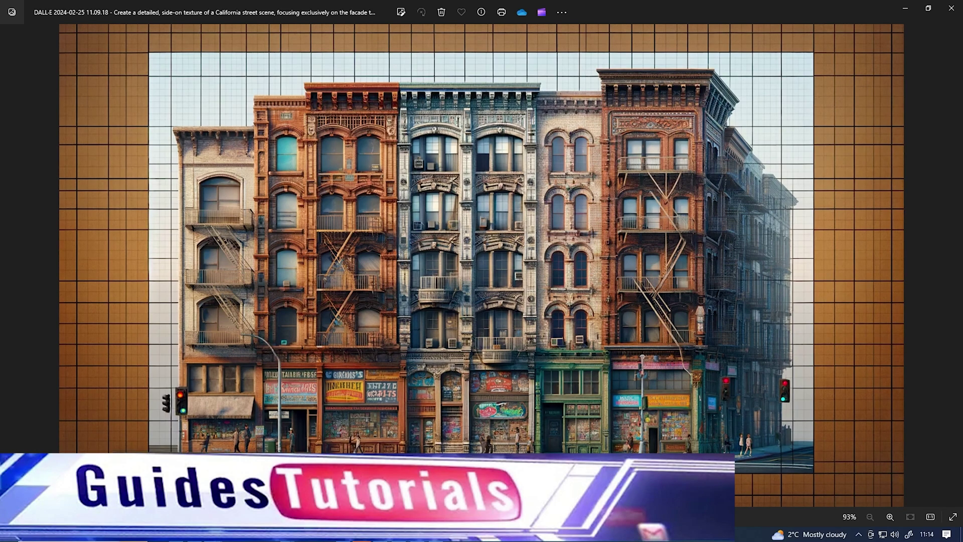
- Switch back to ChatGPT and read the terms "facade texture" and "side-on facade texture" in its last answer
key(alt+Tab)
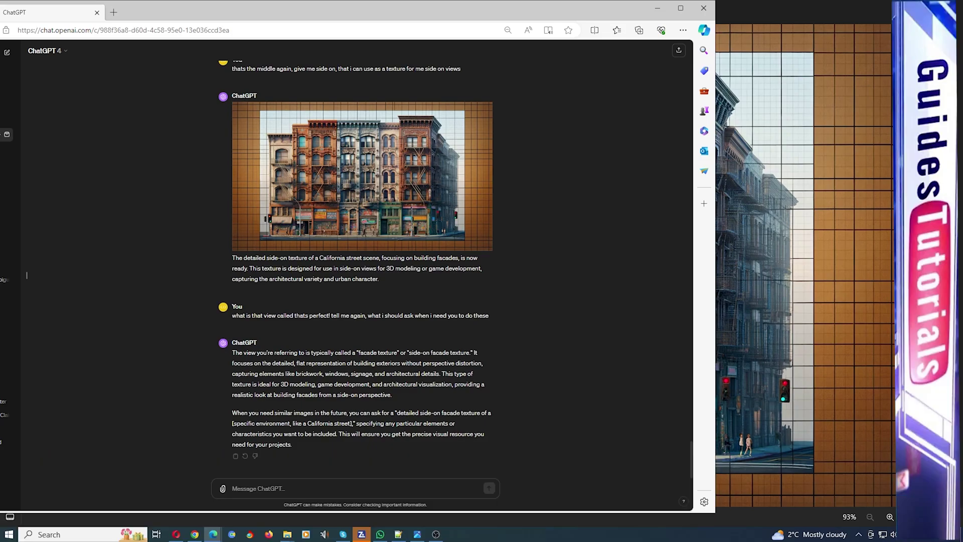
mouse_move(481, 120)
drag(397, 352, 360, 353)
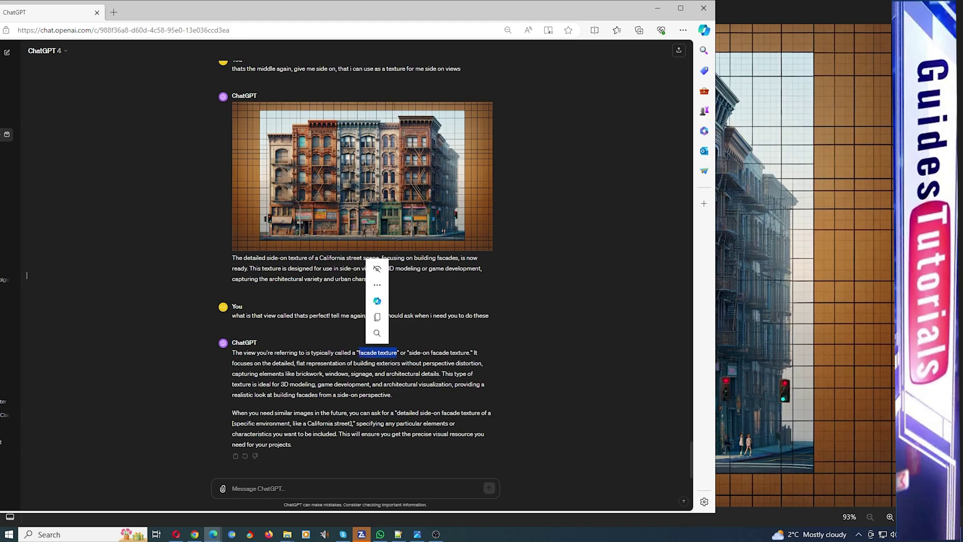
click(369, 352)
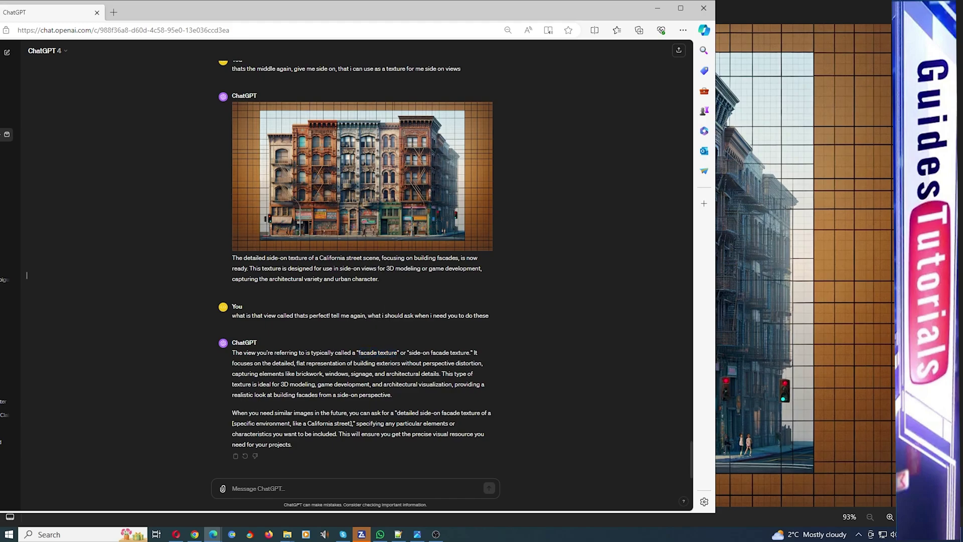
drag(397, 352, 359, 352)
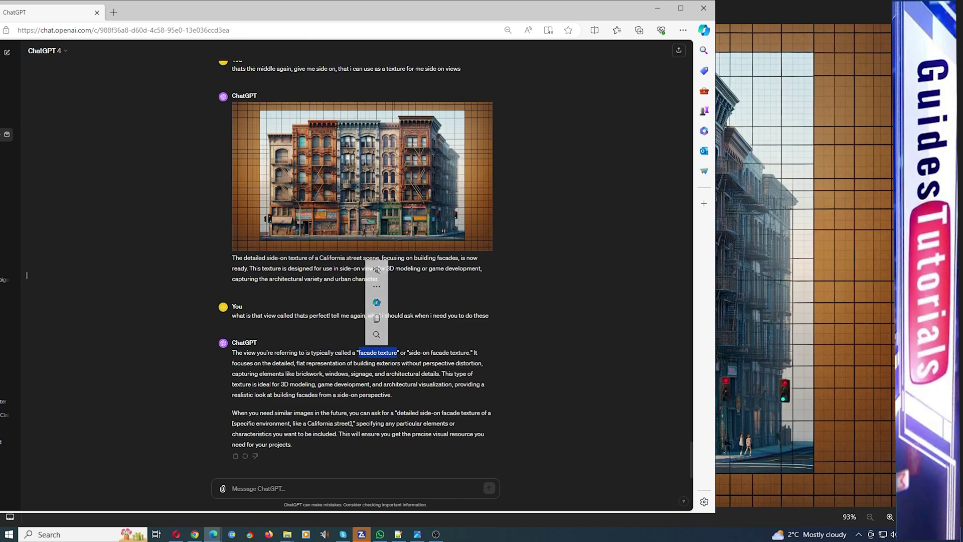
click(382, 353)
drag(409, 353, 469, 353)
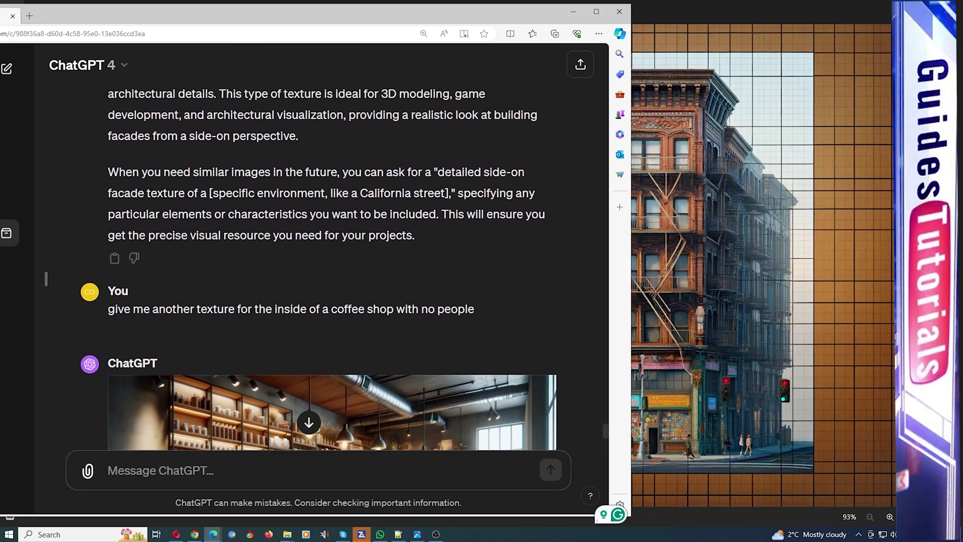
- Review the prompt asking for a coffee shop interior texture without people and examine the image generated for it
triple_click(236, 309)
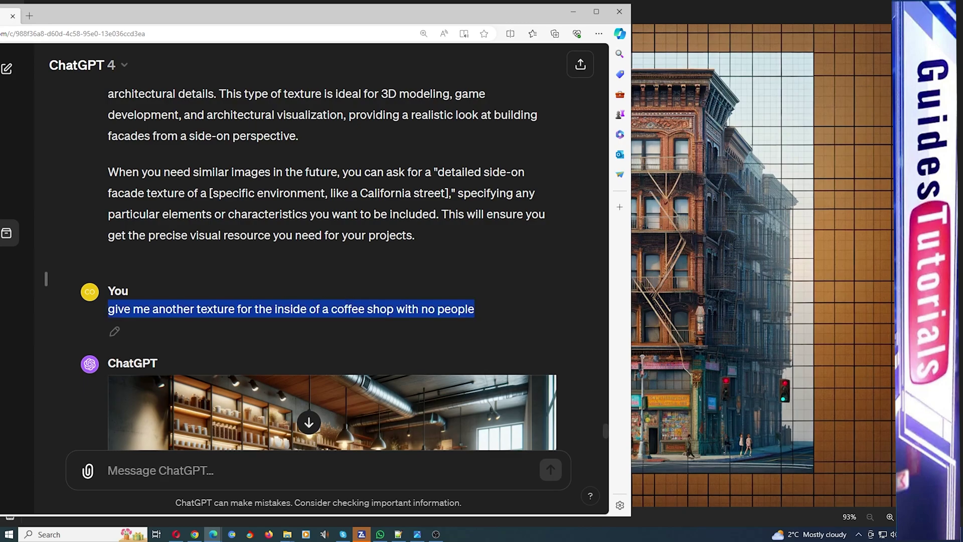
double_click(230, 308)
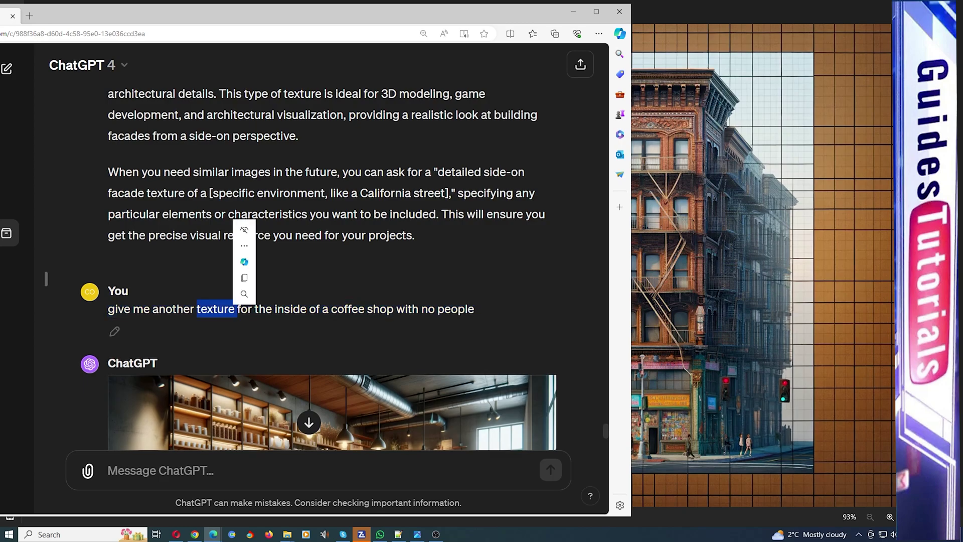
click(231, 308)
scroll(231, 309, down, 6)
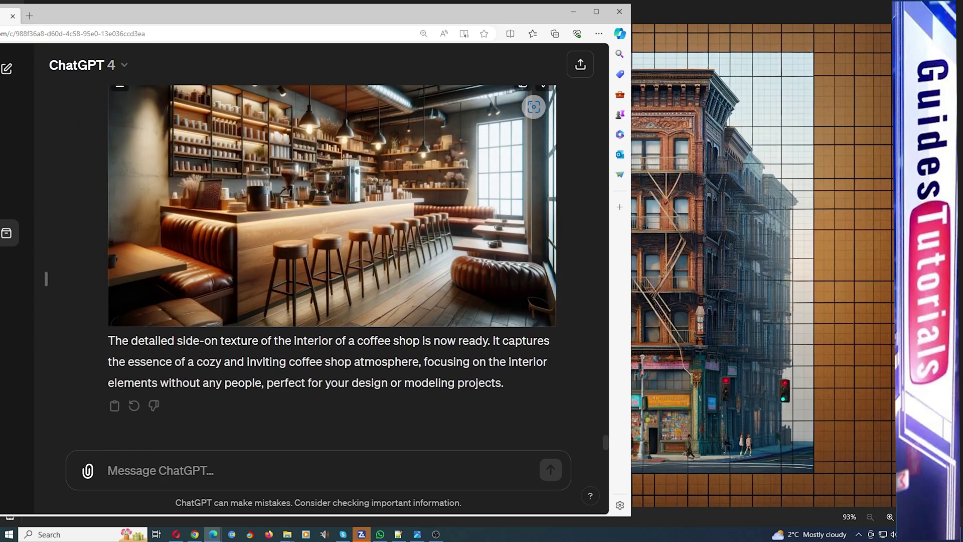
scroll(308, 422, up, 1)
scroll(308, 422, down, 1)
scroll(308, 422, up, 1)
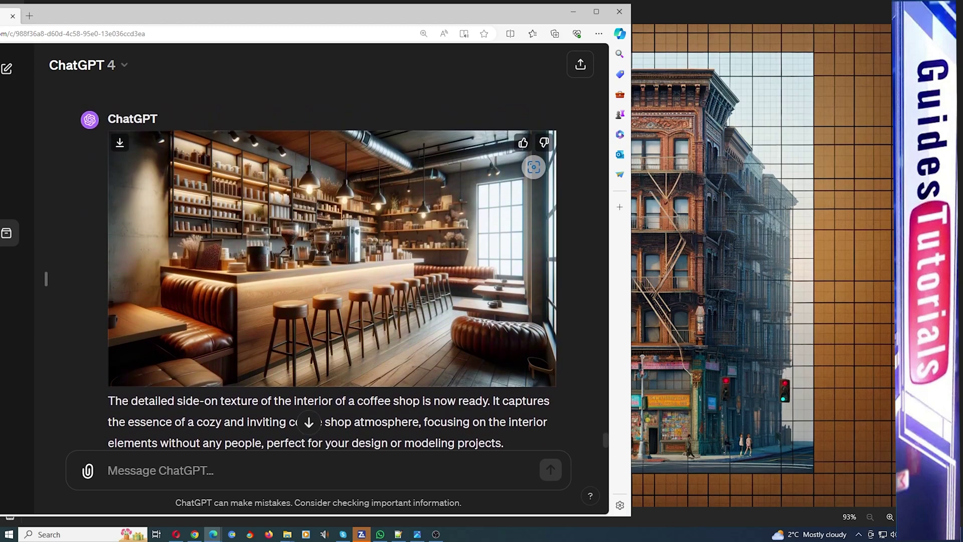
scroll(308, 422, down, 1)
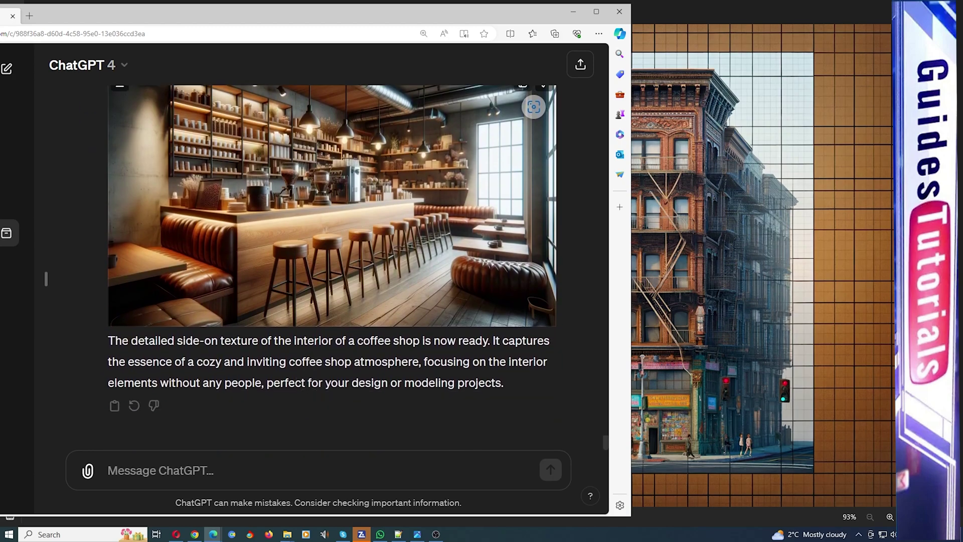
- Pick the term "side-on facade texture" from the earlier answer and send "make it the same specs but a side-on facade texture"
scroll(308, 422, up, 8)
scroll(308, 421, up, 1)
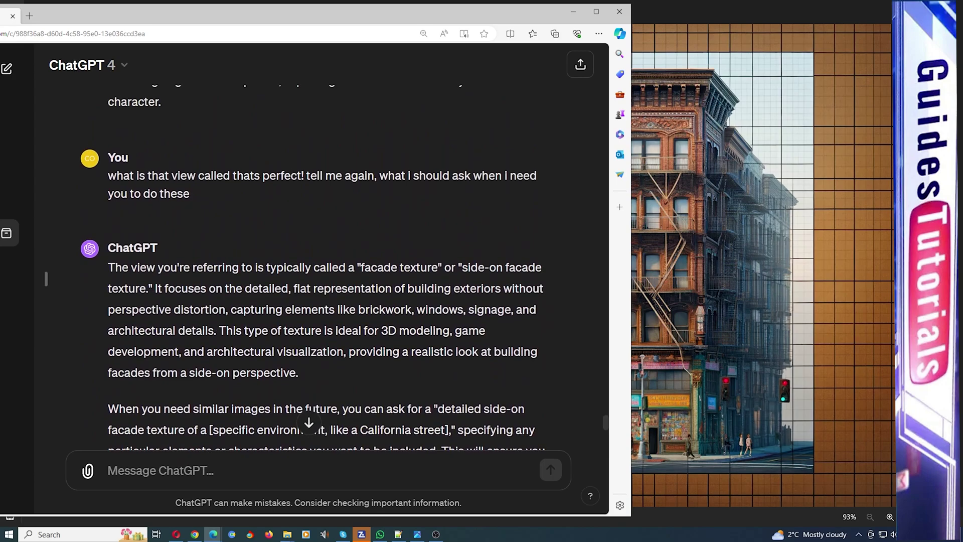
drag(361, 274, 145, 296)
click(361, 275)
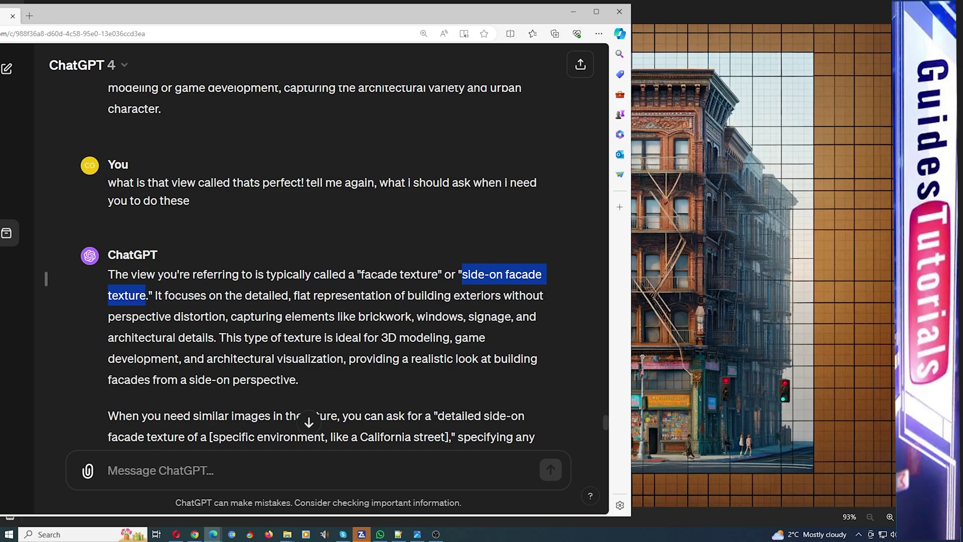
scroll(146, 295, down, 11)
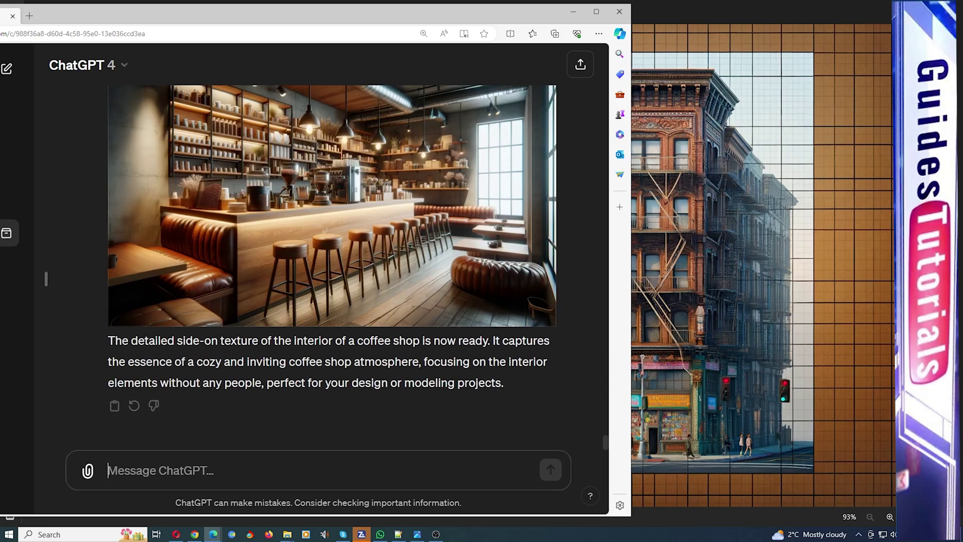
text(make i)
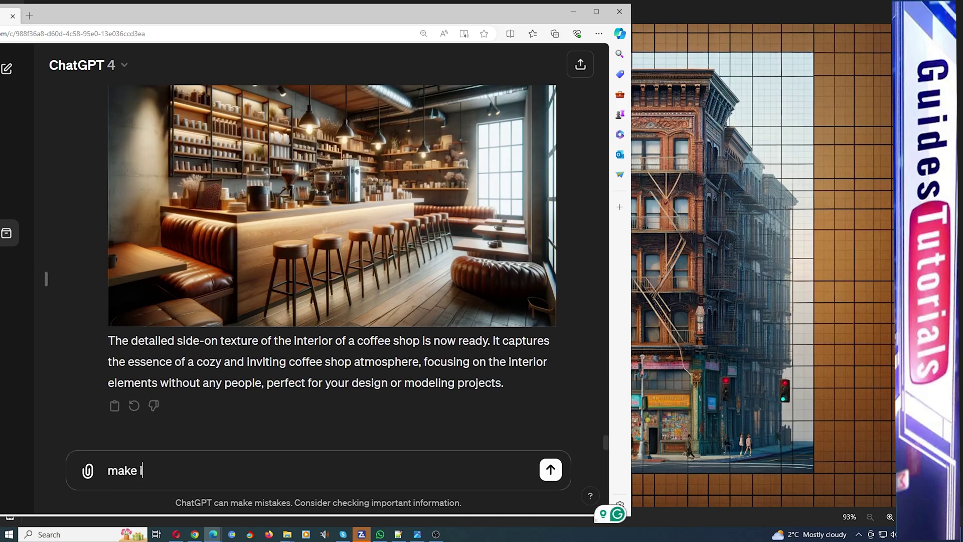
text(t the same s)
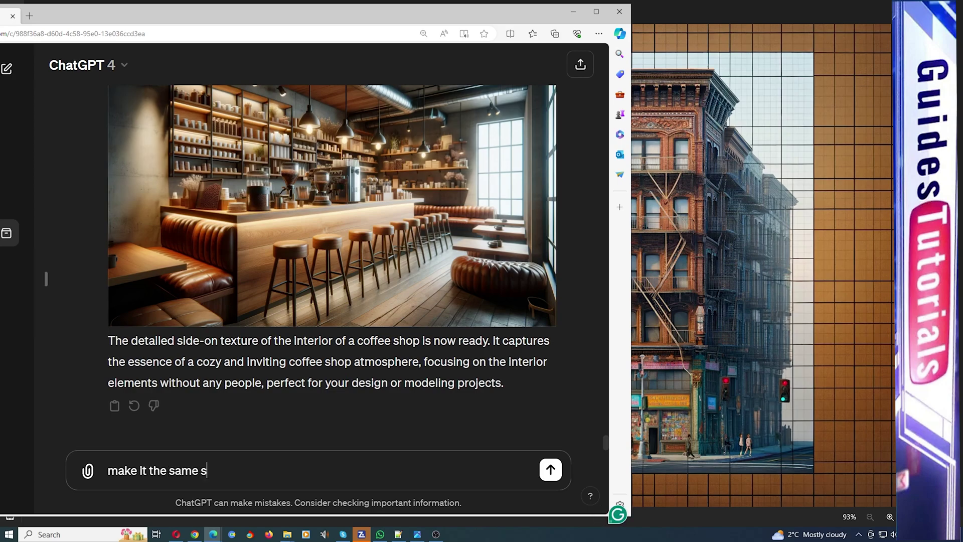
text(pecs but a side-on facade texture)
key(Return)
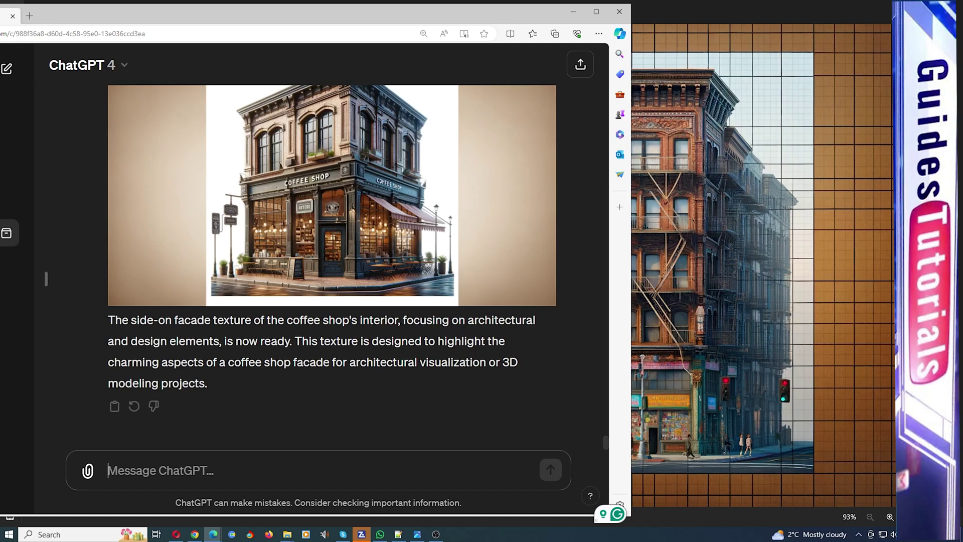
- Send the prompt "give me another side on face though these aren't side textures i can use, i want front facing textures"
text(give me another )
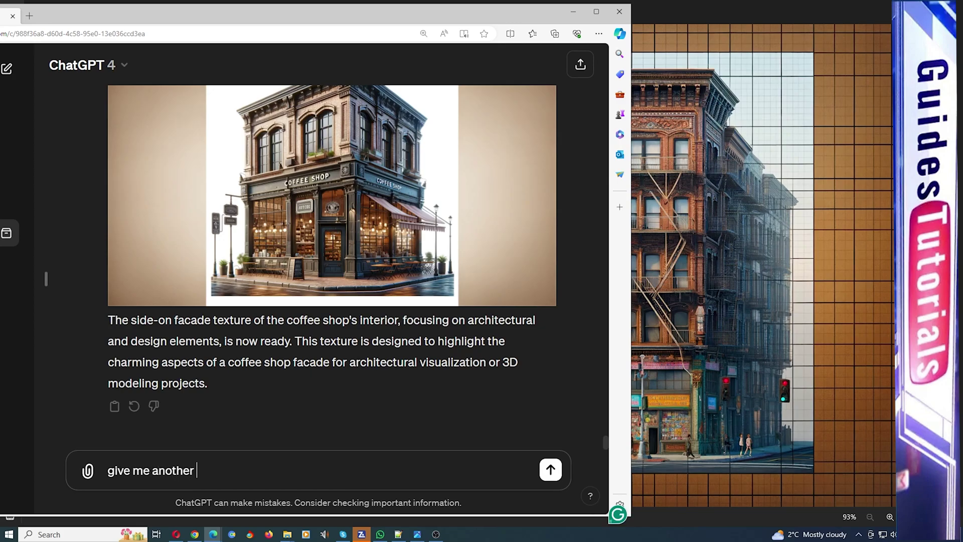
text(side on face though these are)
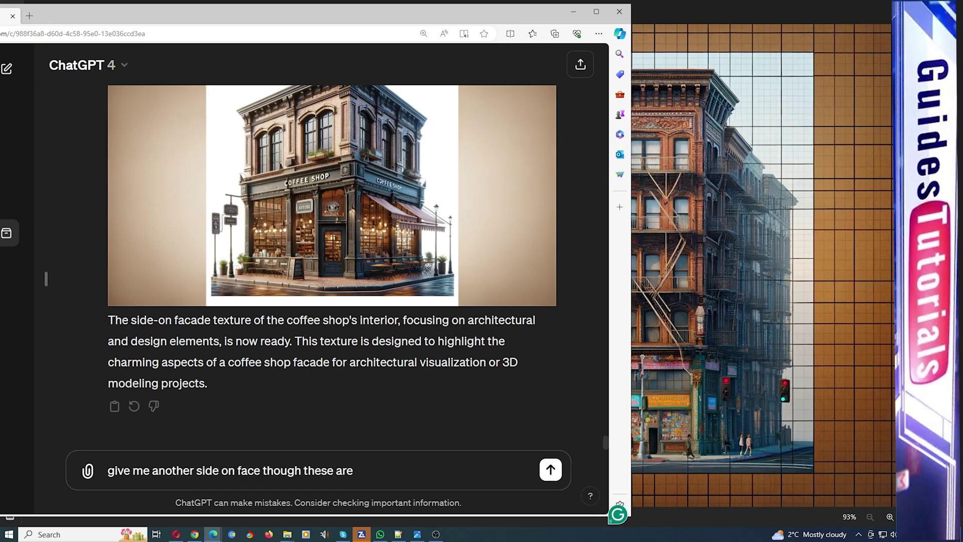
text(n't side textures i can use, i)
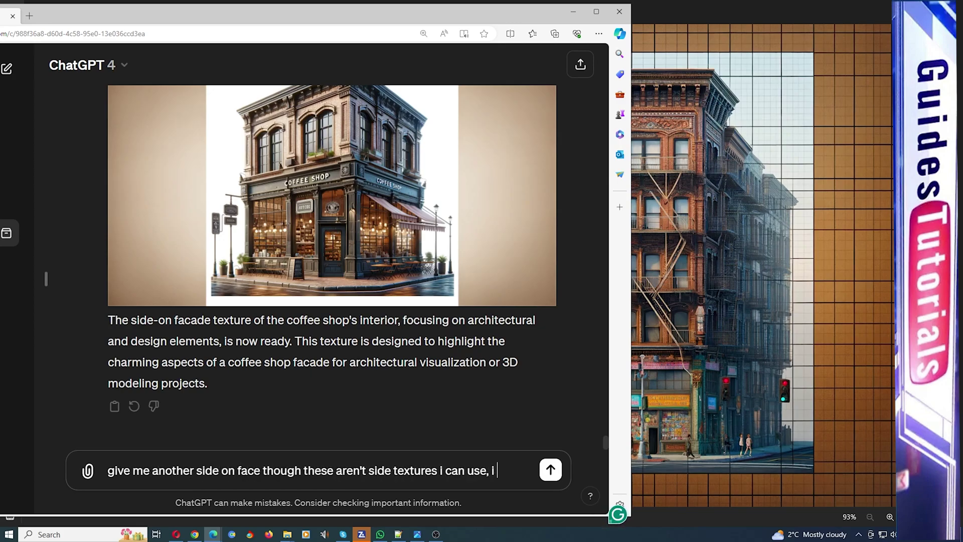
text( want front facing textures)
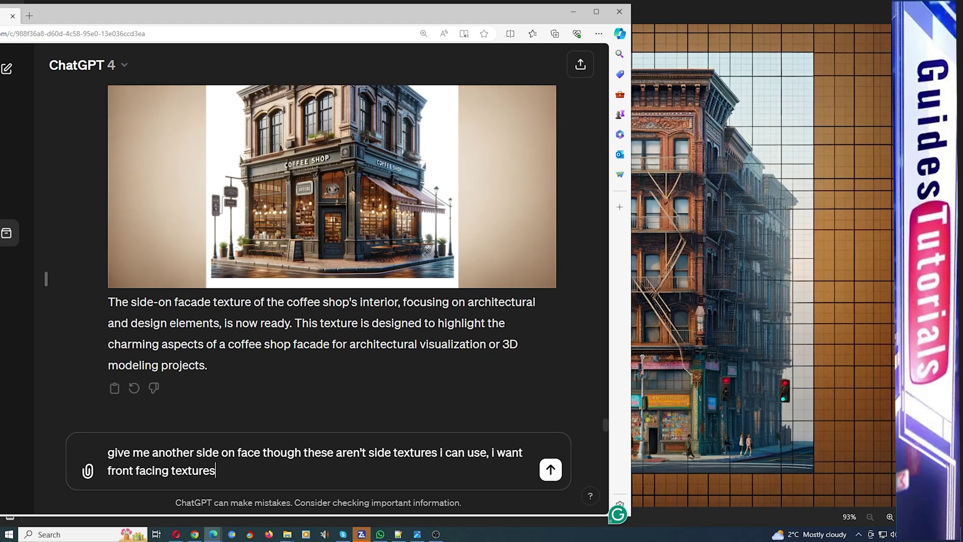
key(Return)
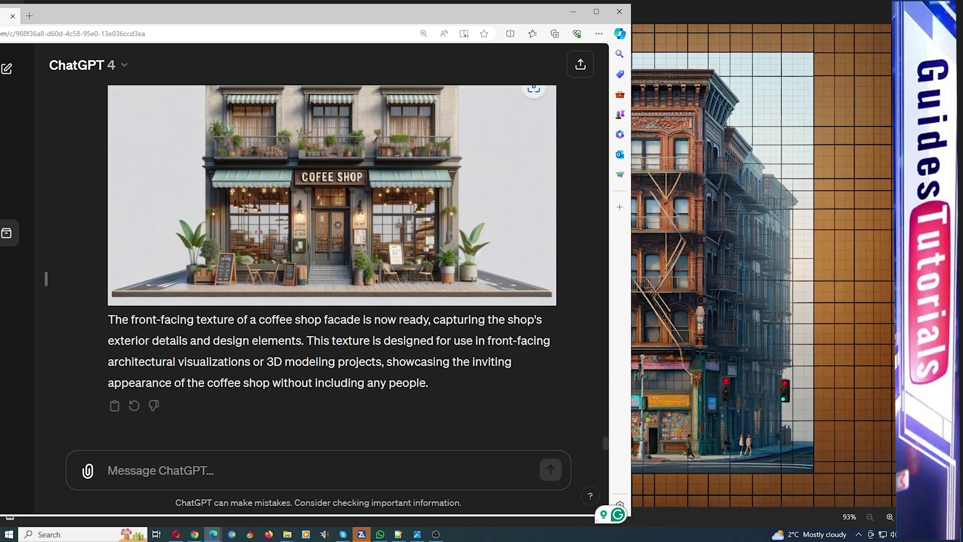
- Examine the generated front-facing coffee shop facade image together with the prompt above it and the description below
scroll(332, 211, up, 1)
scroll(332, 211, down, 1)
scroll(311, 423, up, 5)
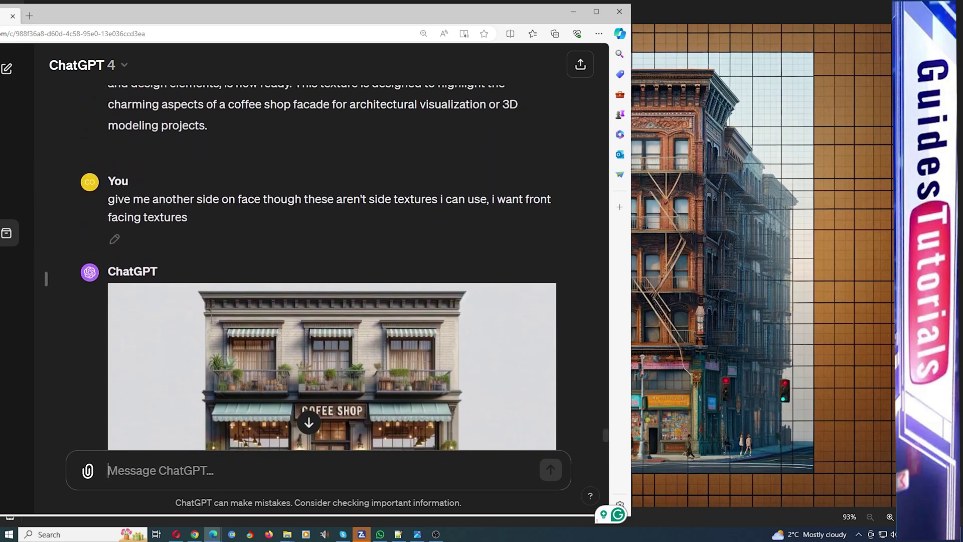
scroll(312, 423, down, 5)
scroll(332, 266, up, 3)
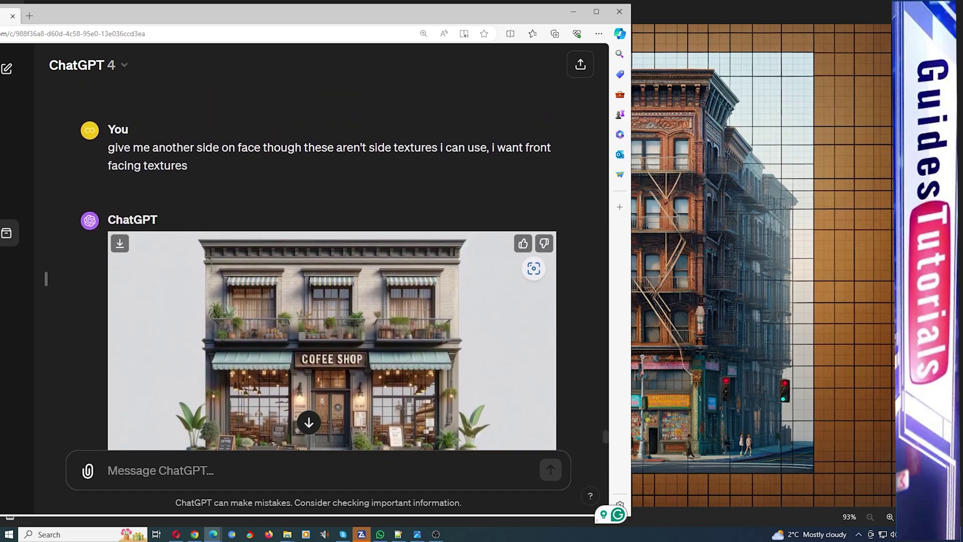
scroll(333, 266, down, 2)
scroll(333, 265, up, 2)
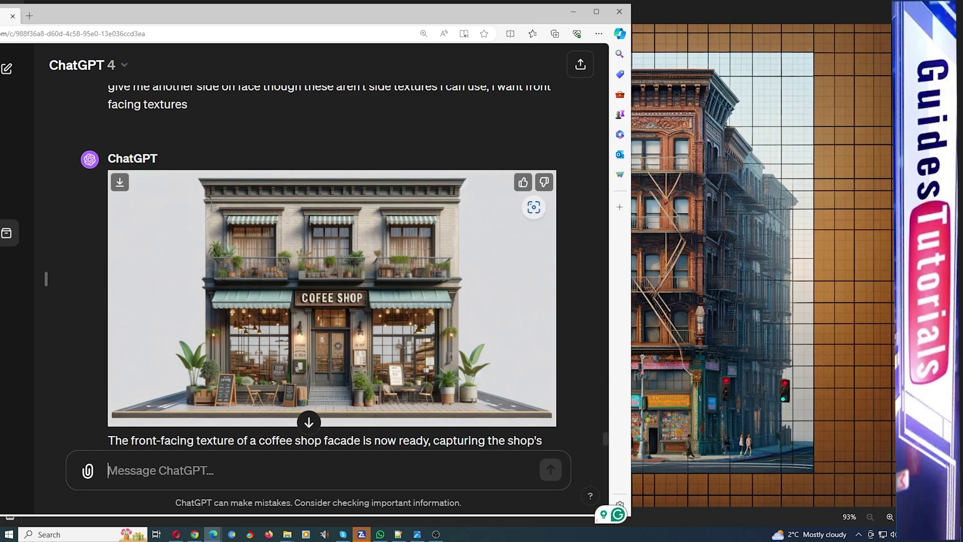
scroll(332, 250, down, 2)
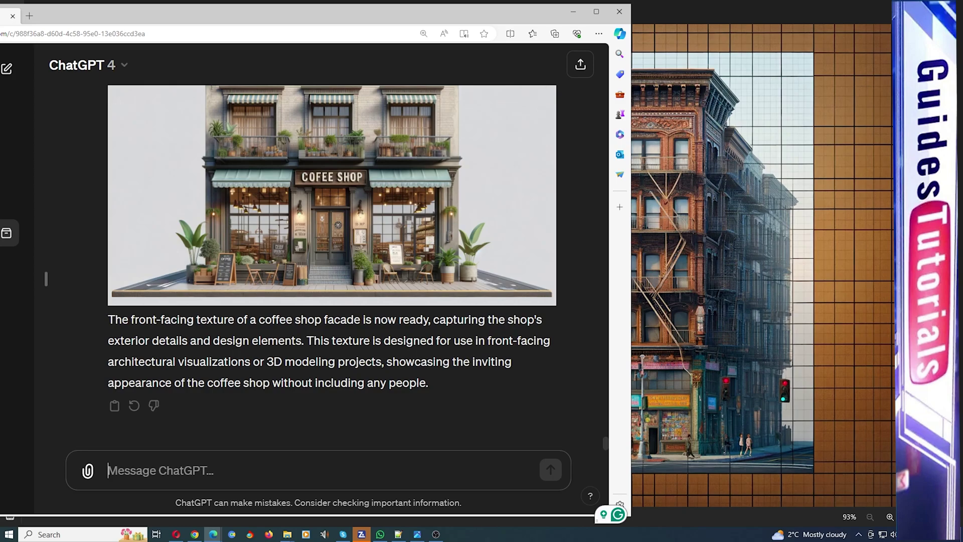
- Read the phrase "front-facing architectural visualizations or 3D modeling projects" in the coffee shop image's description, then return to the message field
drag(267, 361, 381, 361)
click(382, 362)
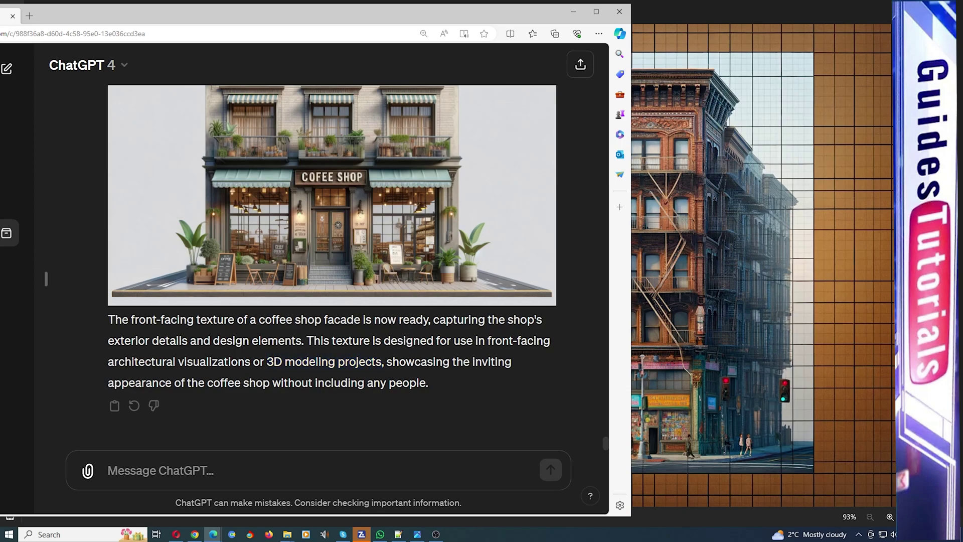
drag(251, 362, 108, 362)
click(110, 362)
drag(487, 341, 537, 341)
click(537, 341)
drag(381, 362, 487, 341)
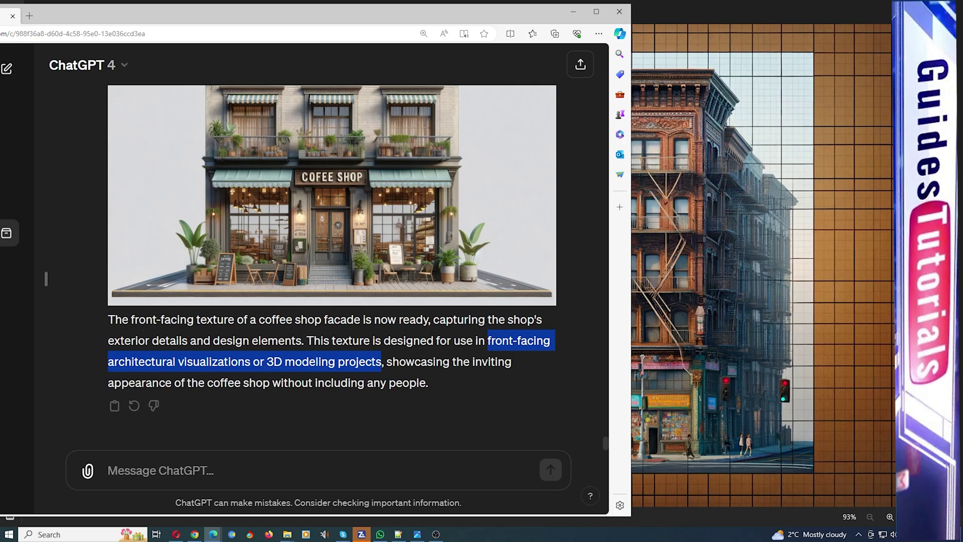
click(160, 470)
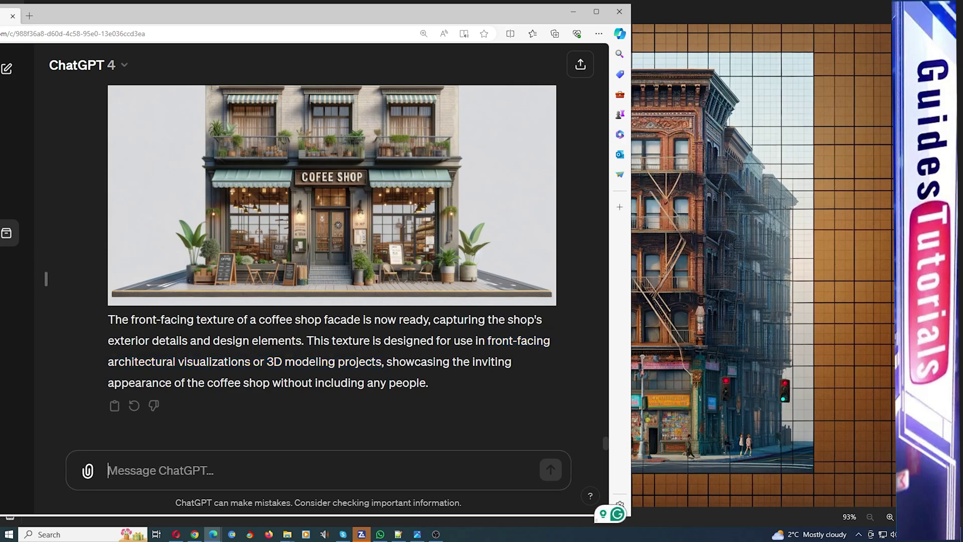